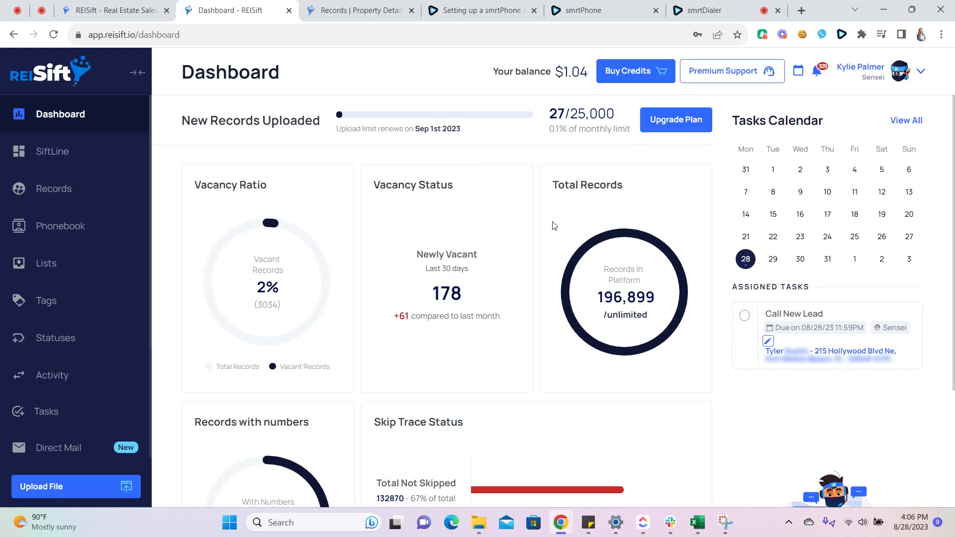
Reach the Integrations list in REISift's account settings from the dashboard
click(366, 11)
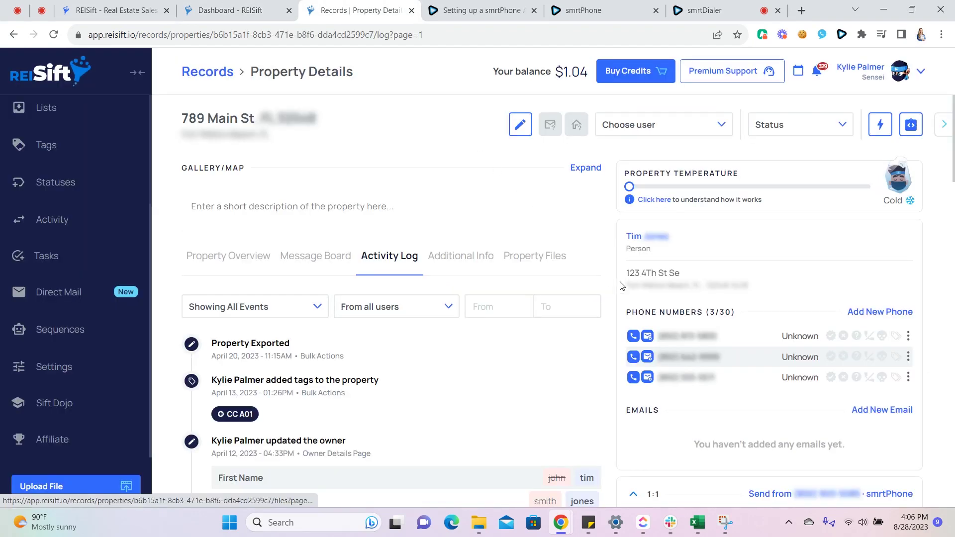
scroll(645, 351, down, 2)
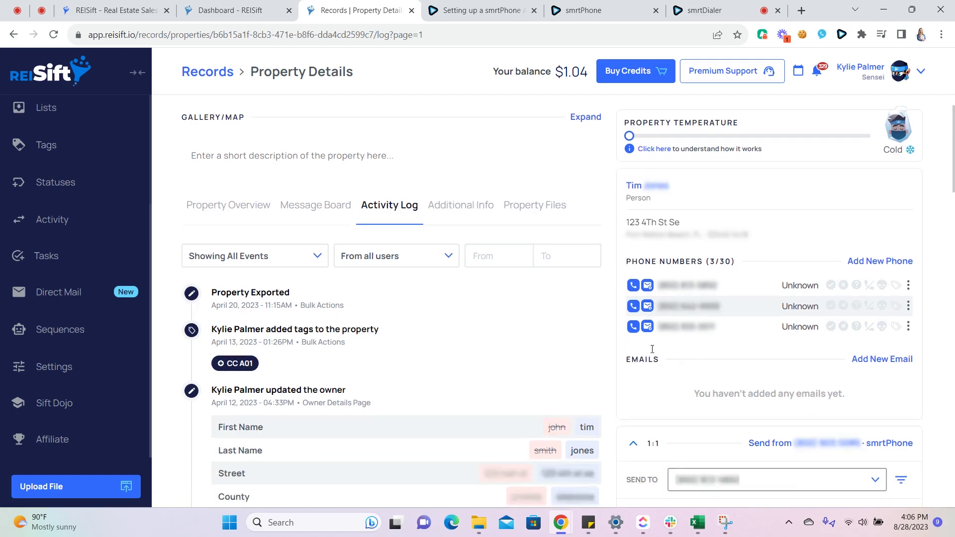
scroll(686, 373, down, 3)
scroll(708, 396, up, 1)
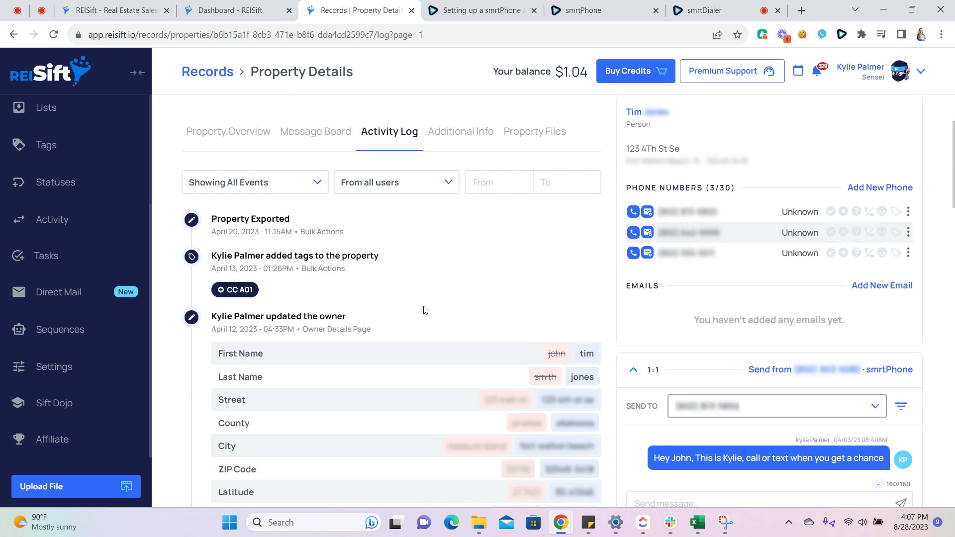
click(270, 12)
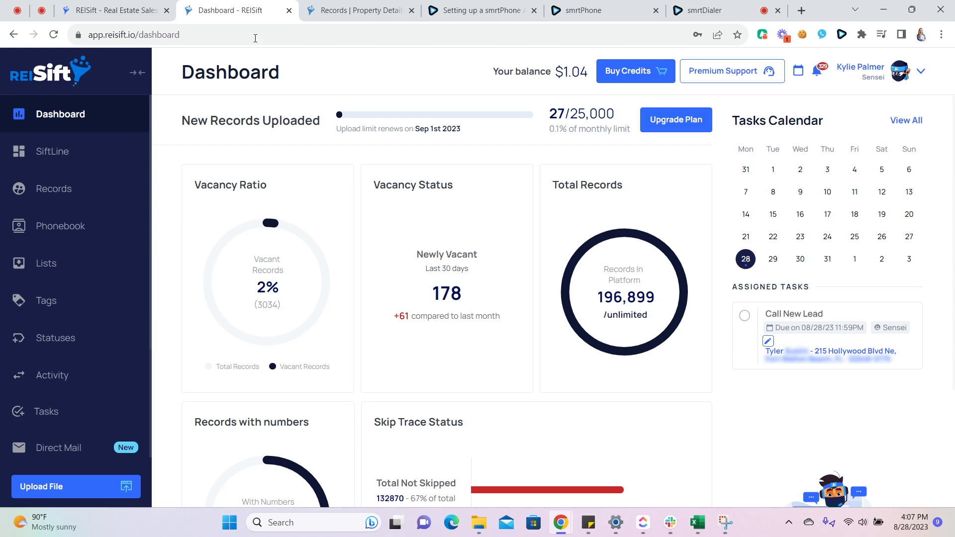
click(57, 370)
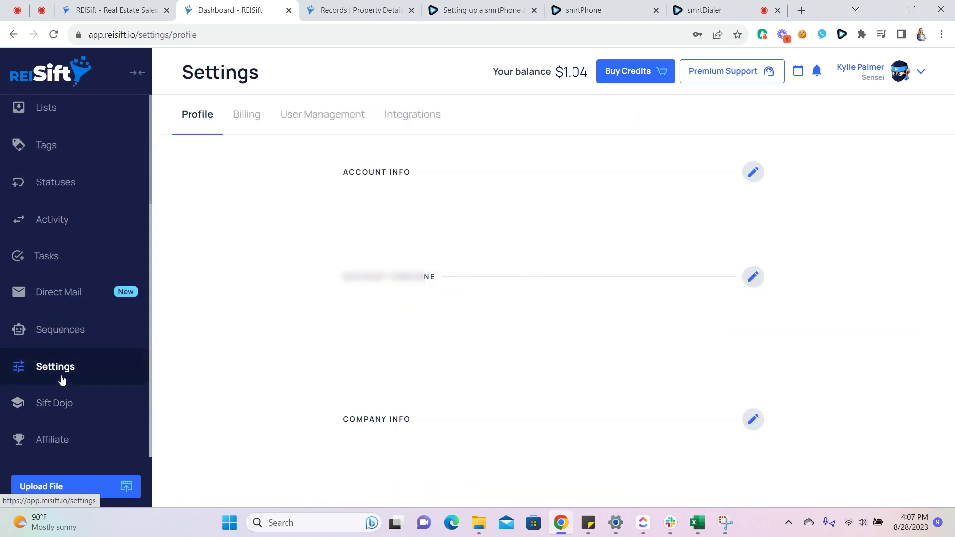
click(394, 122)
scroll(478, 135, down, 2)
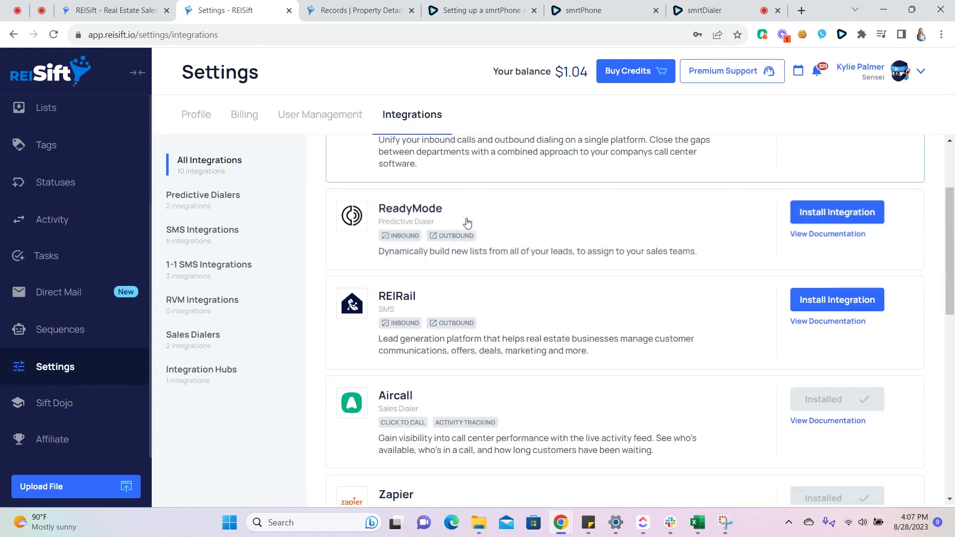
scroll(478, 224, down, 2)
scroll(477, 249, down, 2)
scroll(493, 276, down, 2)
scroll(515, 287, down, 1)
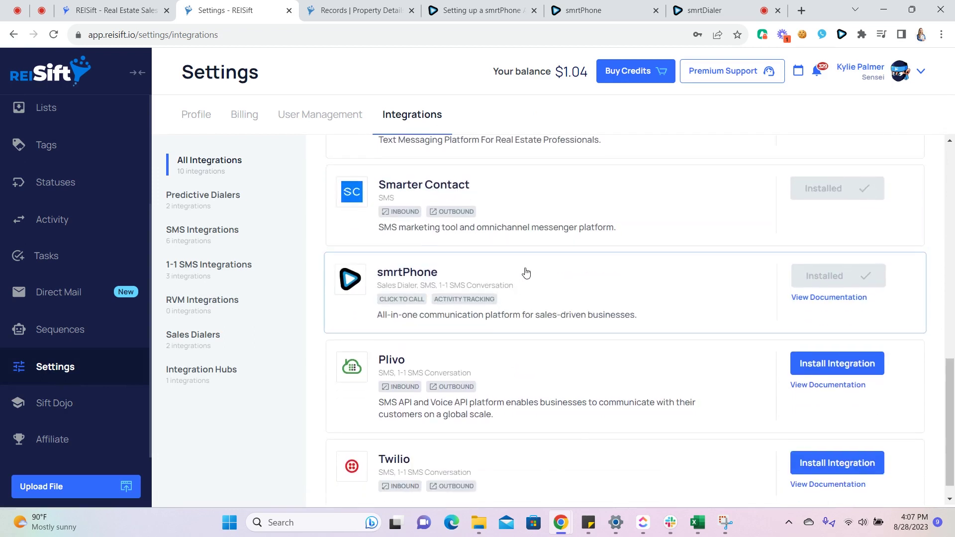
Copy the internal REISift API key from the smrtPhone integration and switch to the CRM setup article
click(525, 270)
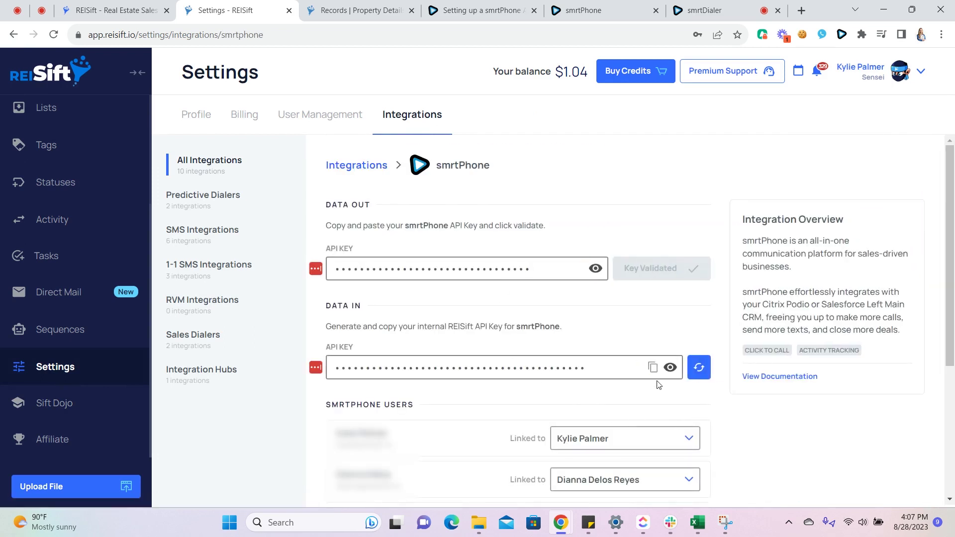
click(652, 367)
click(470, 11)
scroll(551, 273, up, 1)
scroll(551, 273, up, 3)
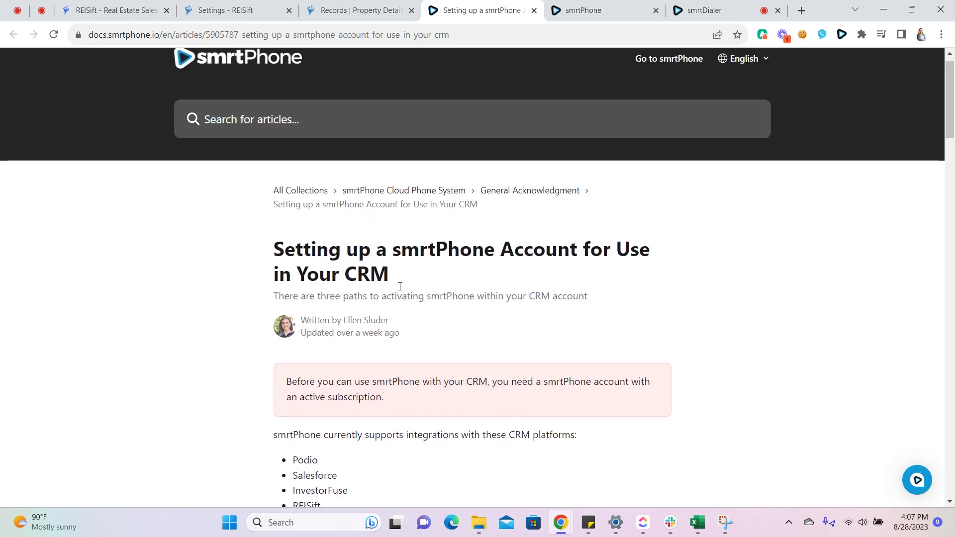
scroll(431, 302, down, 4)
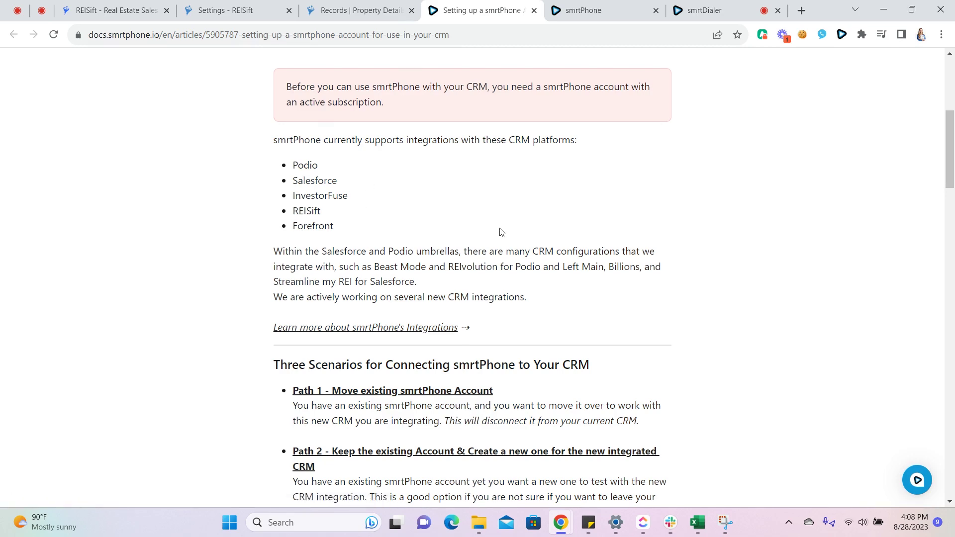
Visit smrtPhone's admin API Tokens page, then return to REISift's smrtPhone integration settings
click(612, 15)
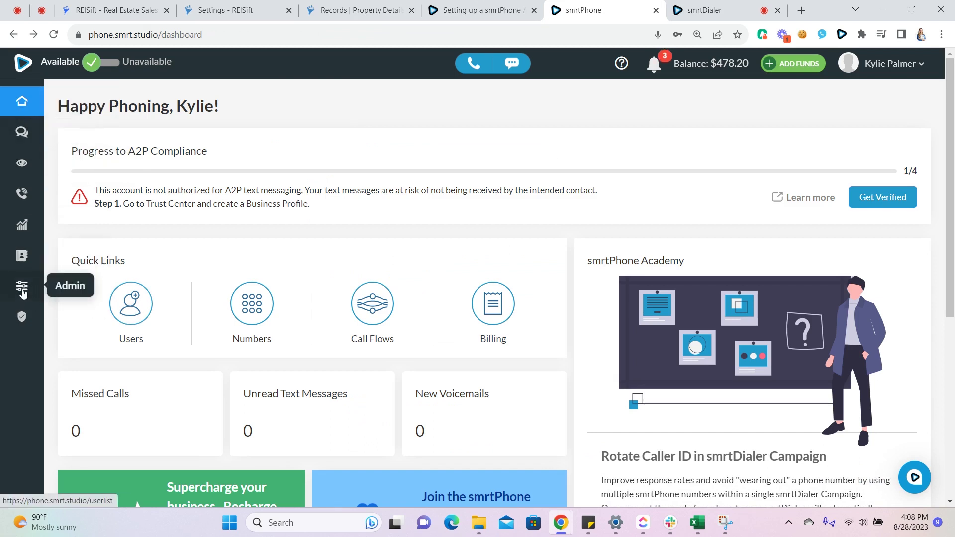
click(23, 290)
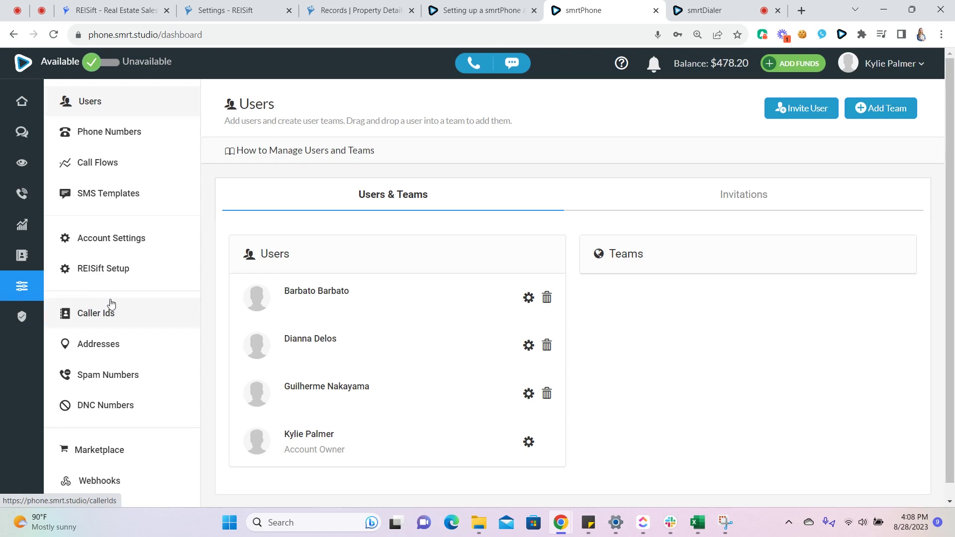
scroll(160, 155, down, 2)
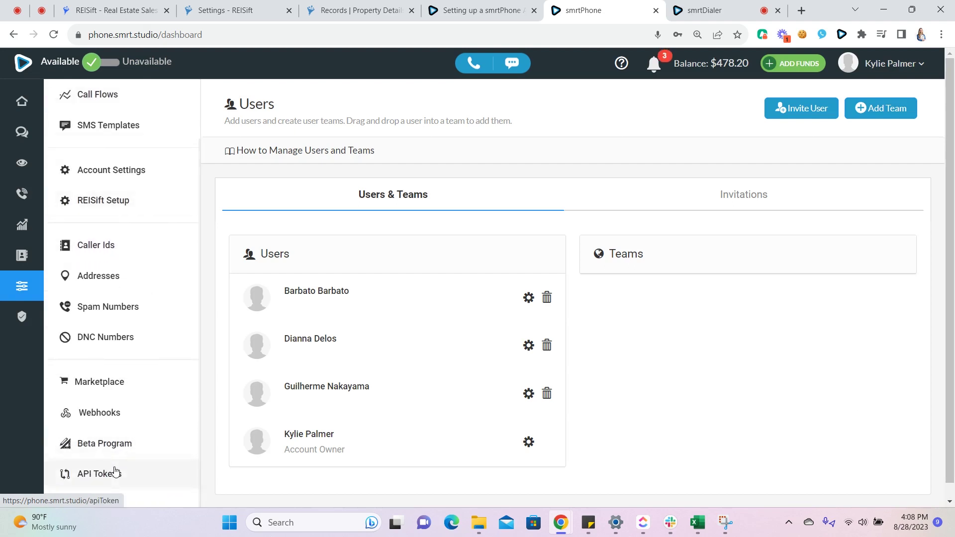
click(150, 476)
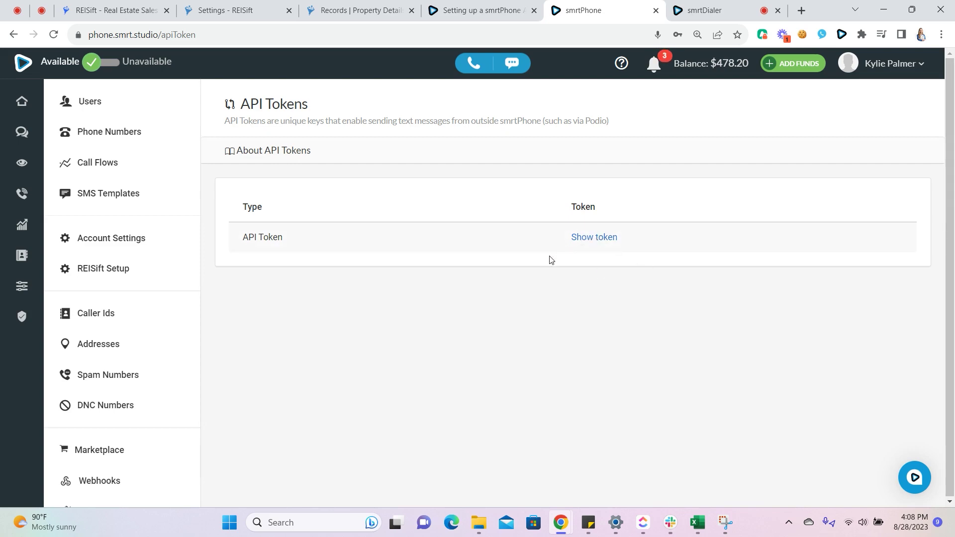
click(281, 18)
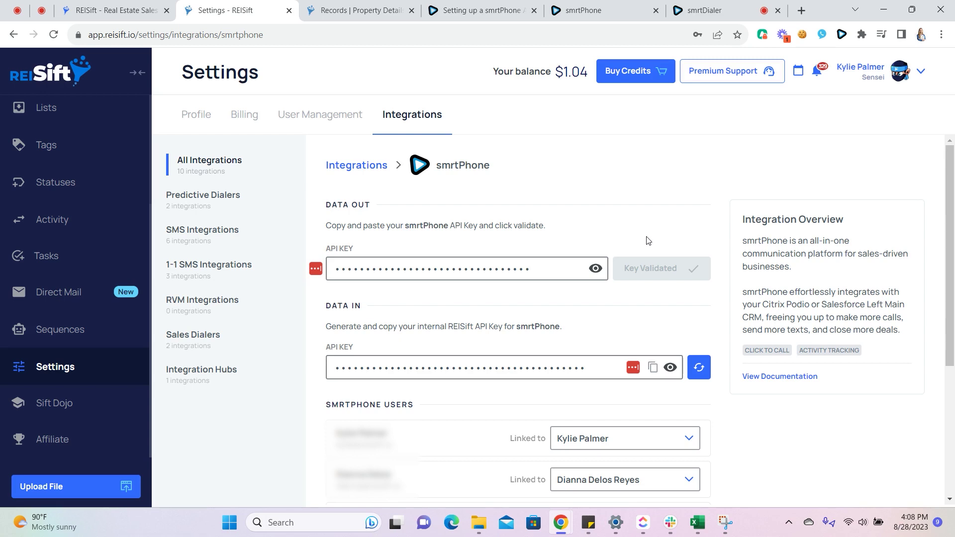
click(574, 11)
click(113, 104)
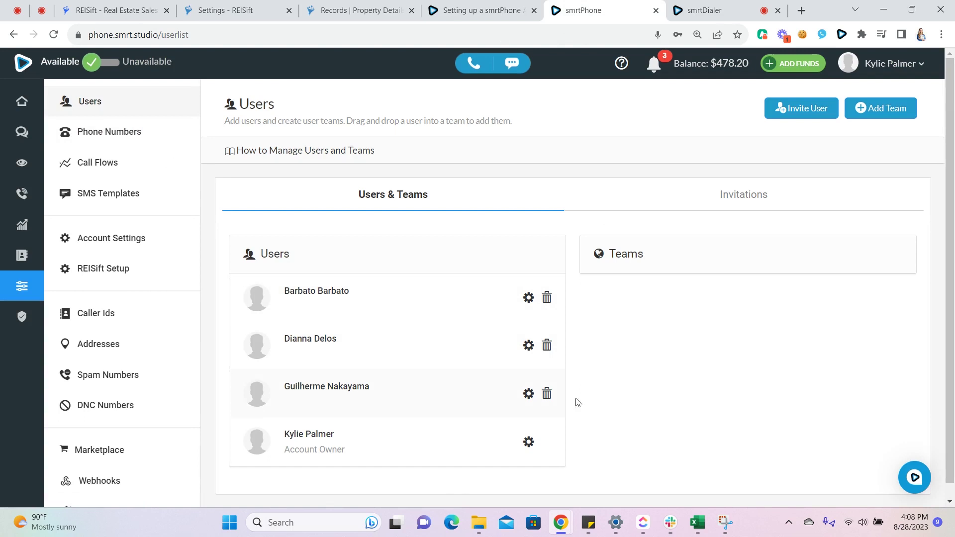
click(232, 11)
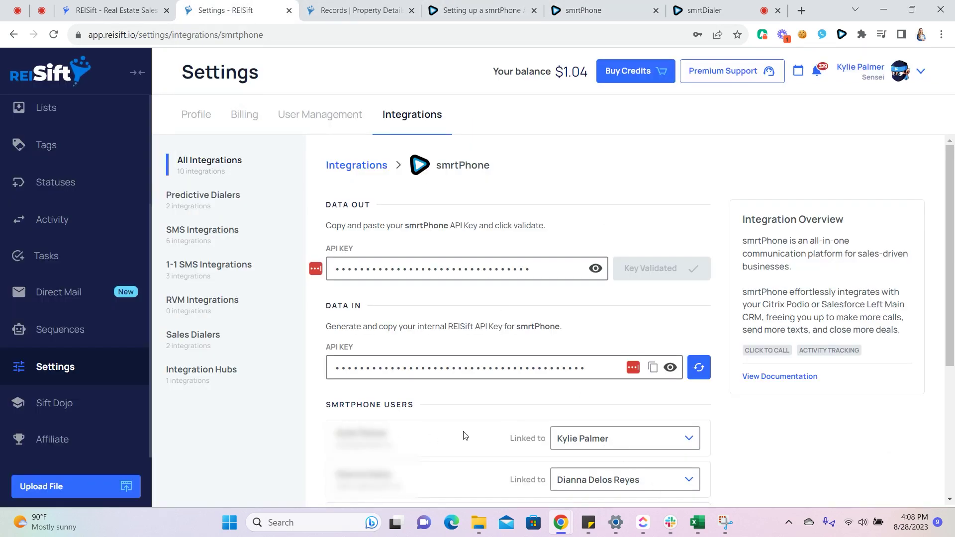
click(575, 438)
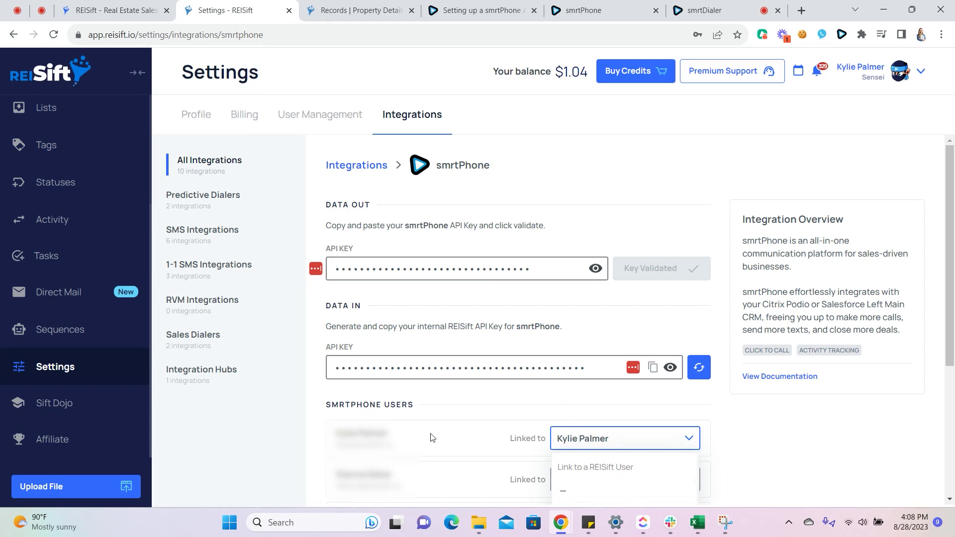
click(478, 411)
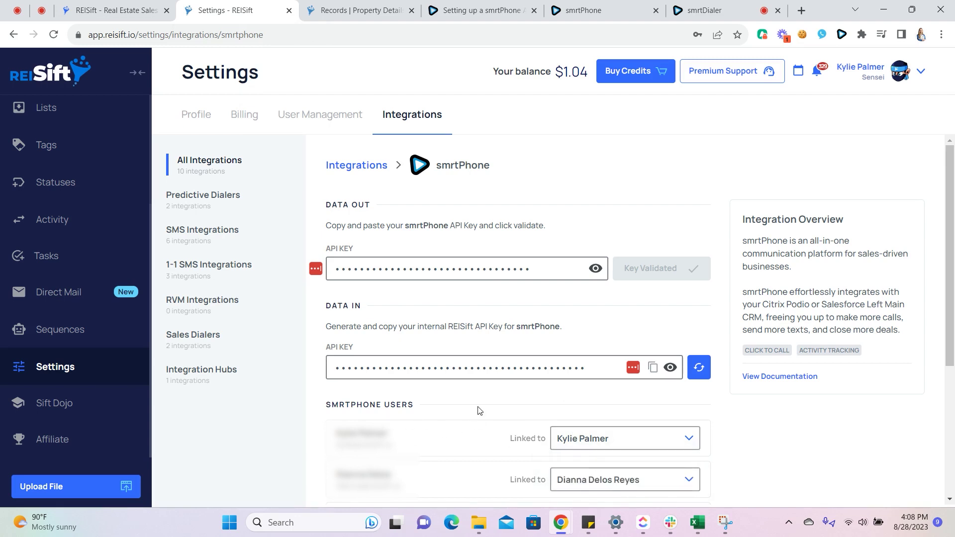
click(321, 11)
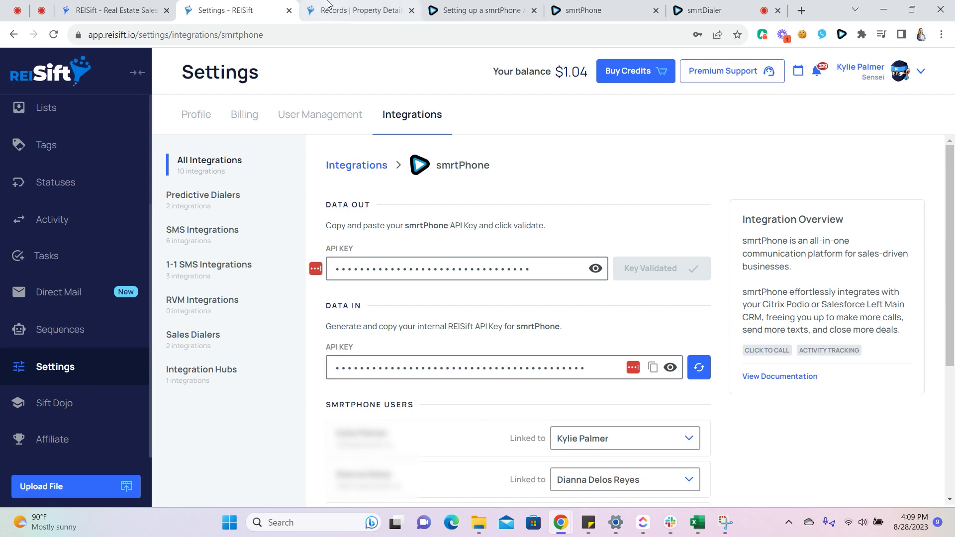
Call the owner's first phone number from the property record via smrtPhone and end the call
click(841, 35)
click(901, 110)
scroll(686, 178, up, 2)
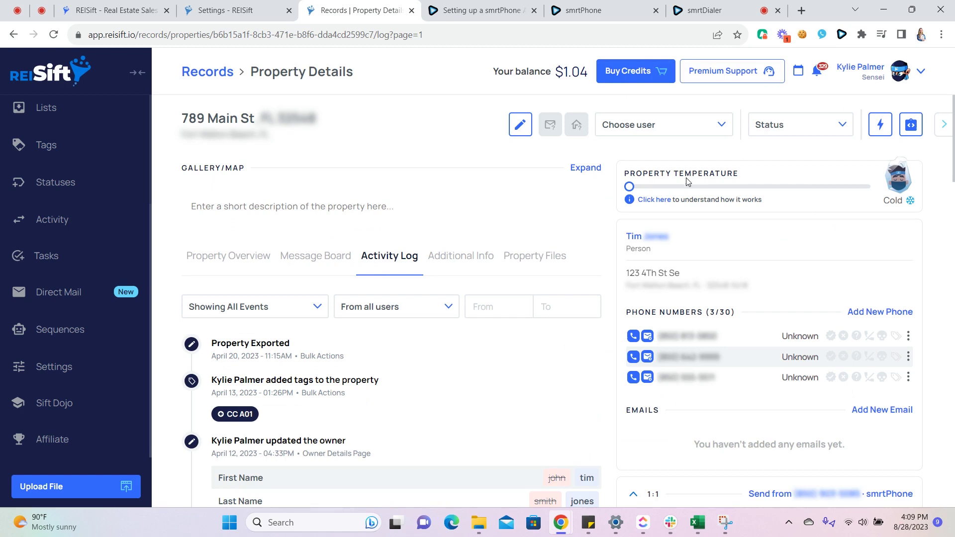
click(633, 337)
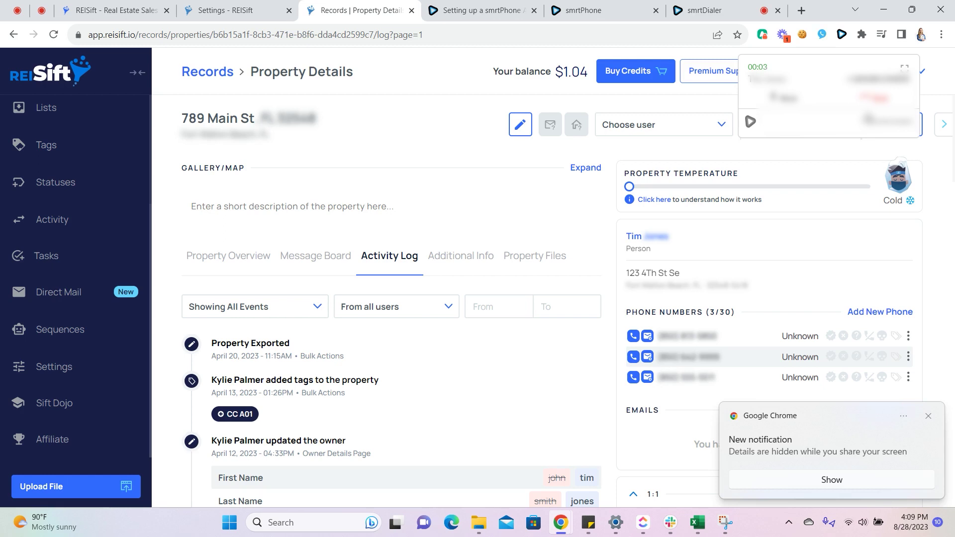
click(851, 119)
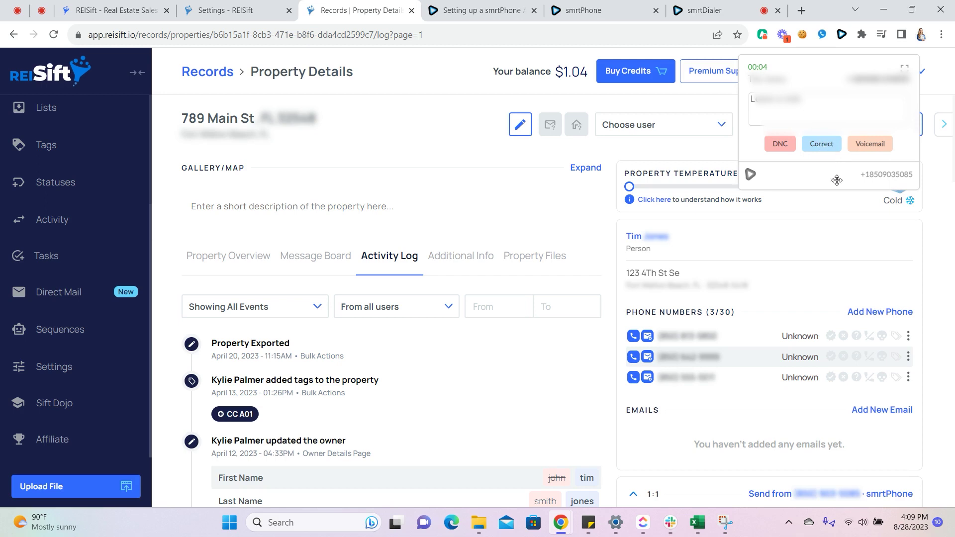
Mark the called number Correct and set the property status to New Lead
click(824, 145)
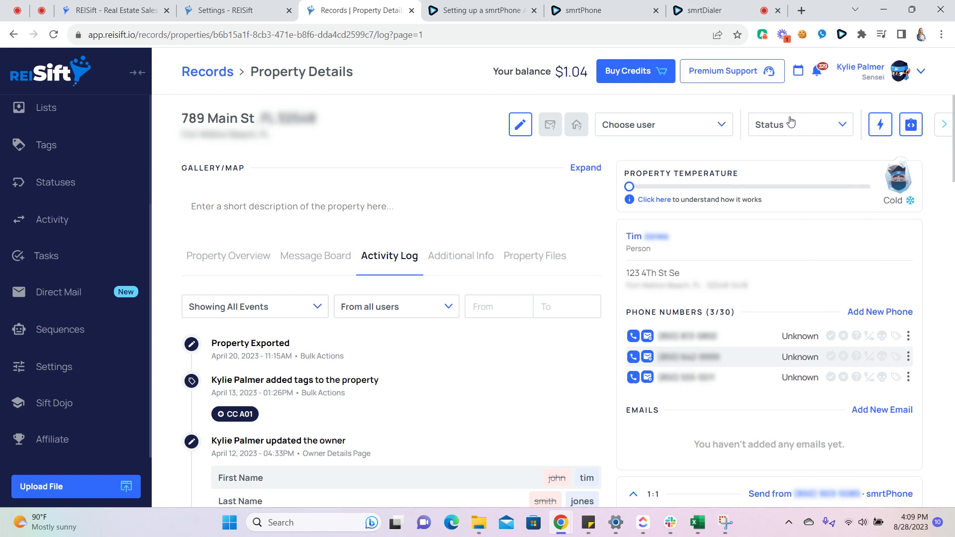
click(790, 122)
scroll(802, 223, down, 2)
scroll(804, 239, down, 3)
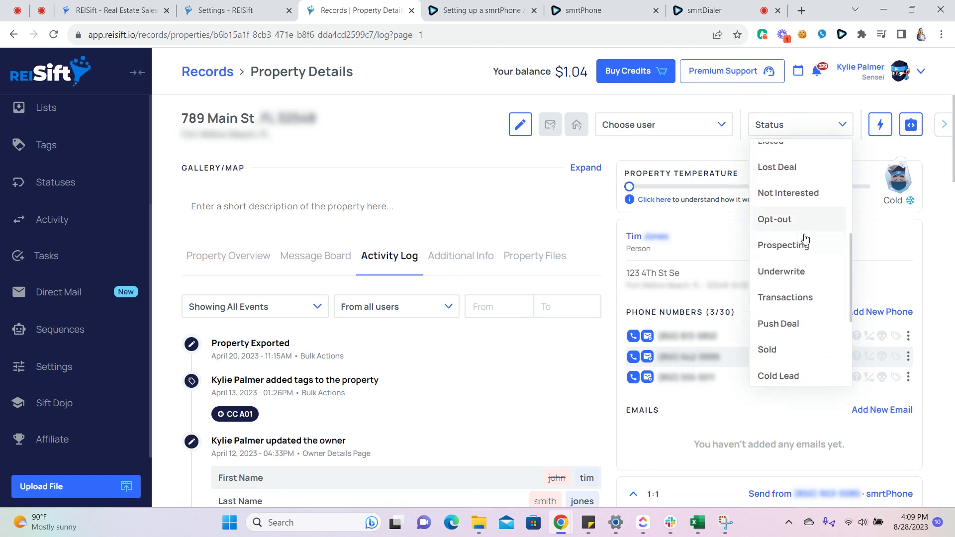
scroll(804, 238, down, 2)
scroll(805, 235, down, 3)
scroll(790, 261, down, 2)
click(761, 260)
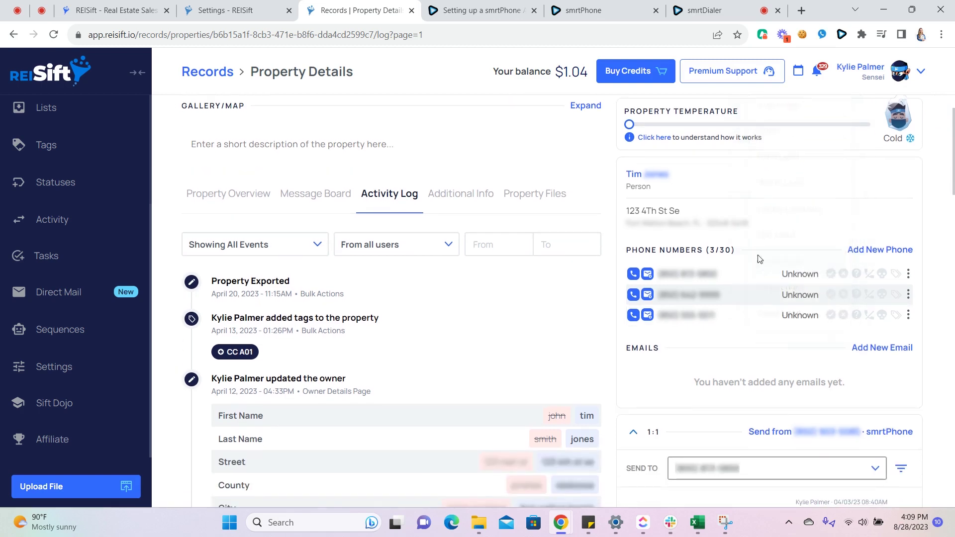
click(830, 274)
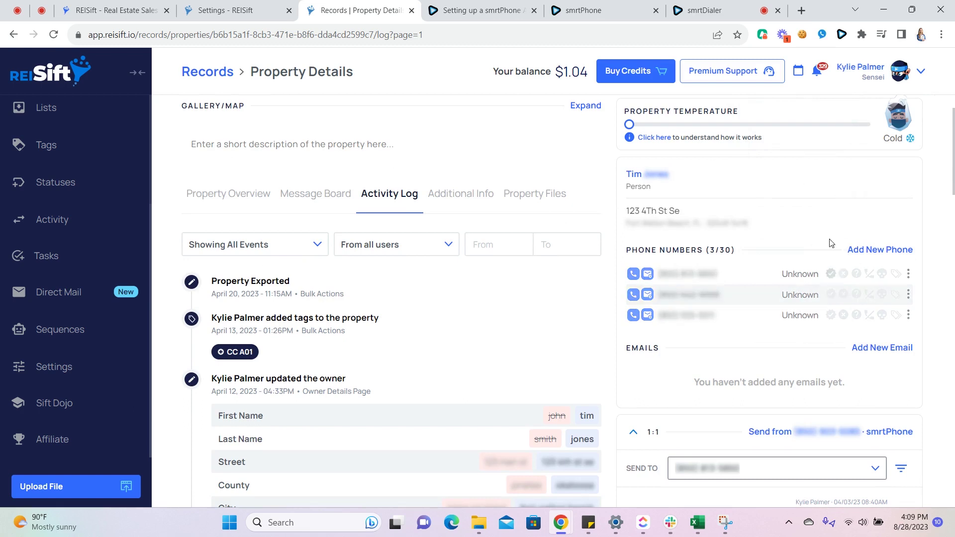
Reload the property's activity log to show the logged call
click(317, 194)
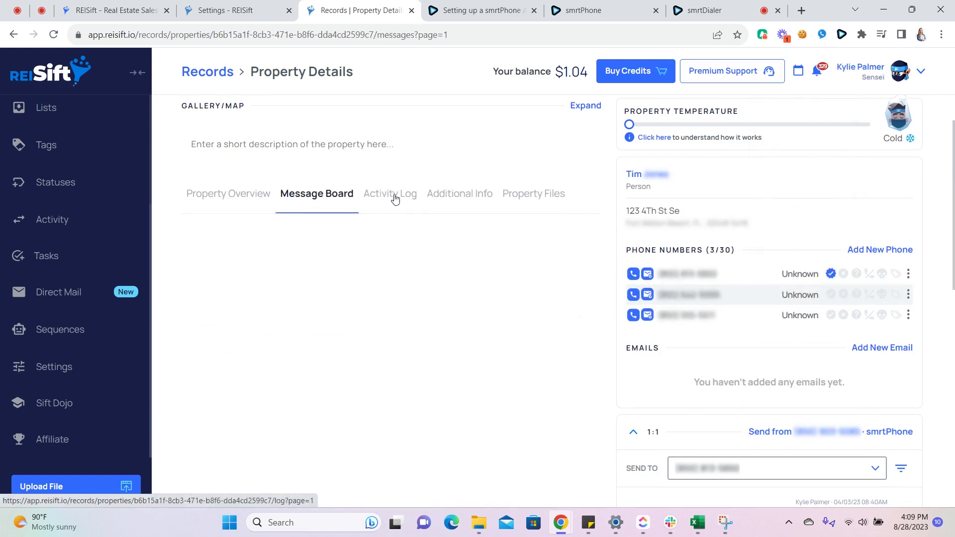
click(395, 199)
scroll(440, 316, down, 1)
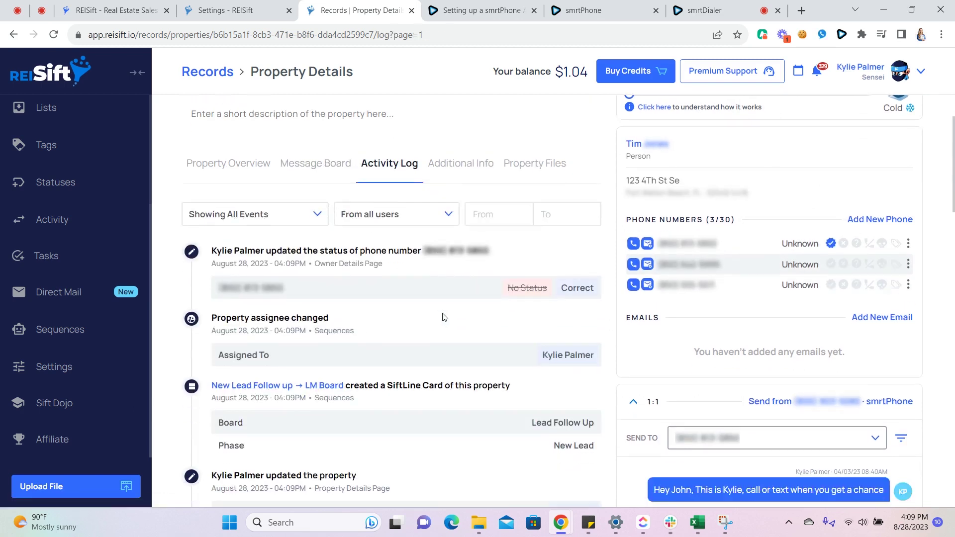
scroll(536, 313, down, 1)
scroll(545, 321, down, 1)
scroll(554, 331, down, 1)
scroll(555, 327, up, 1)
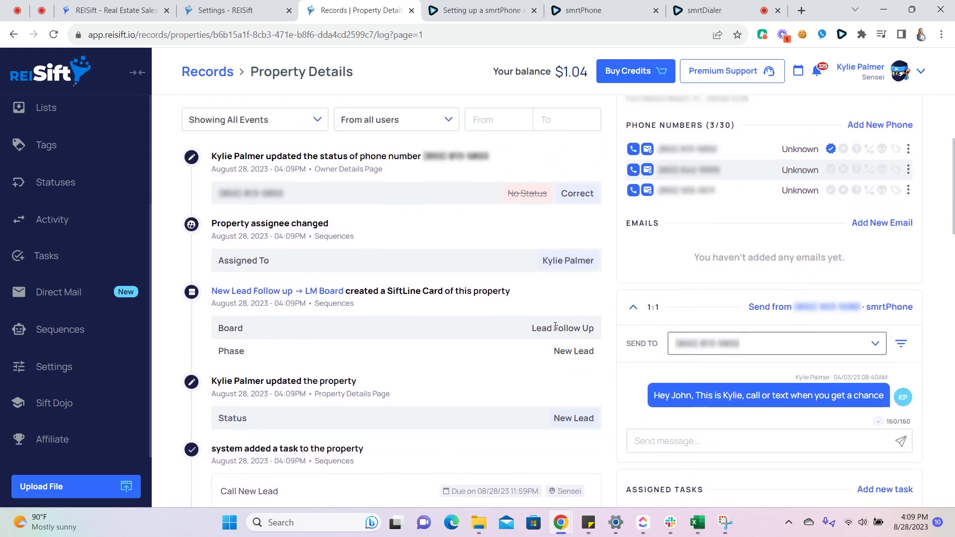
scroll(555, 327, down, 3)
scroll(555, 327, down, 1)
scroll(558, 325, down, 1)
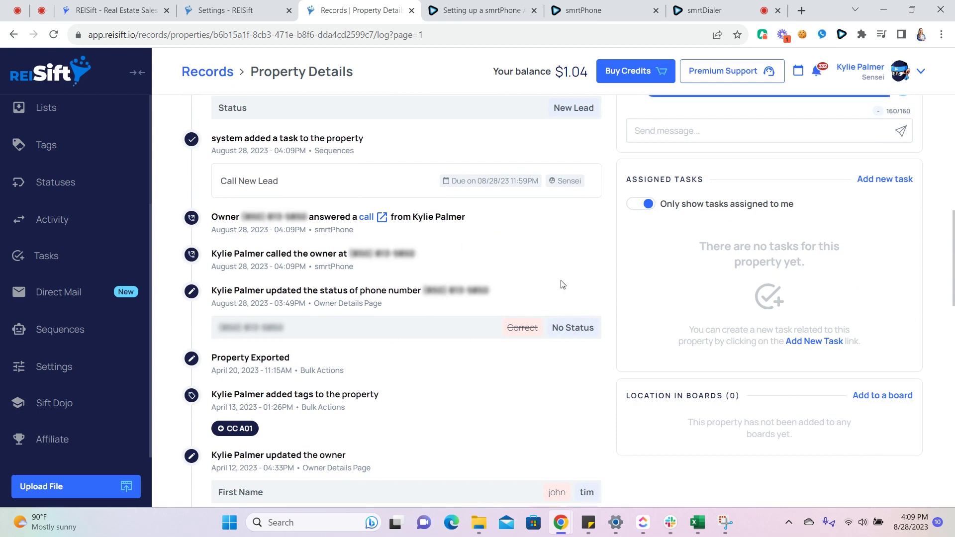
scroll(596, 292, up, 1)
scroll(614, 321, up, 4)
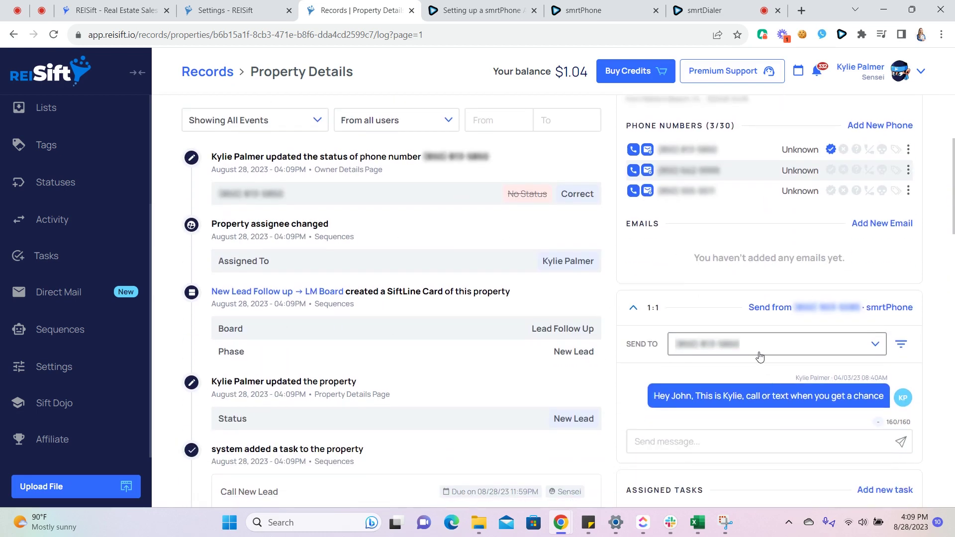
Send the owner a text asking for a callback and check the thread's character count
click(657, 442)
text(Hi Tim, give me a ring when you get a chance)
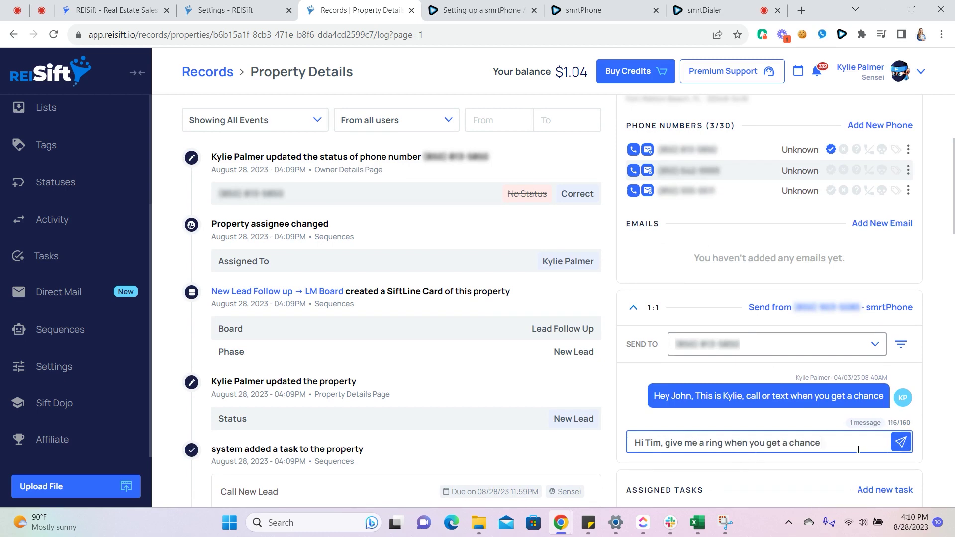
click(901, 442)
scroll(901, 442, down, 2)
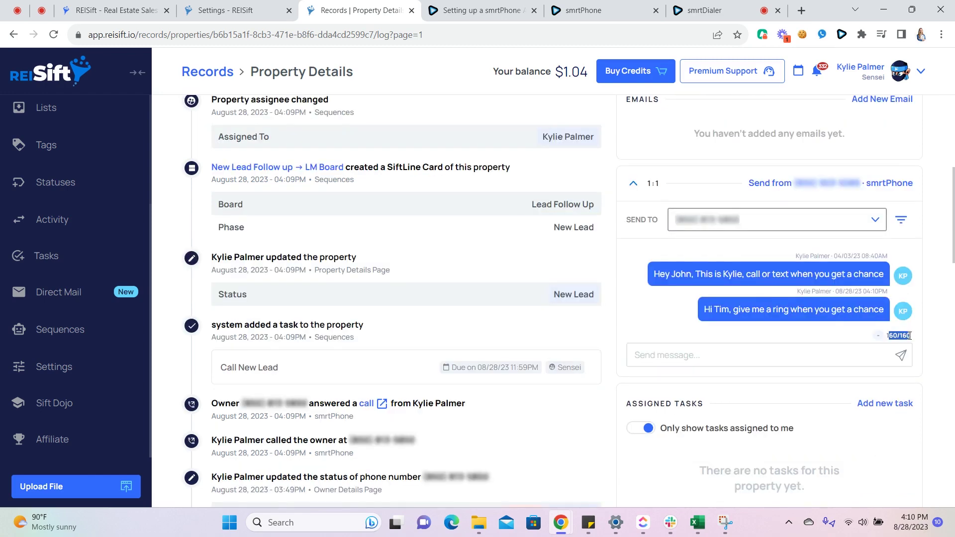
drag(886, 335, 909, 337)
click(800, 360)
mouse_move(888, 336)
mouse_down()
mouse_move(922, 338)
mouse_move(907, 337)
mouse_up()
click(880, 334)
scroll(879, 334, up, 1)
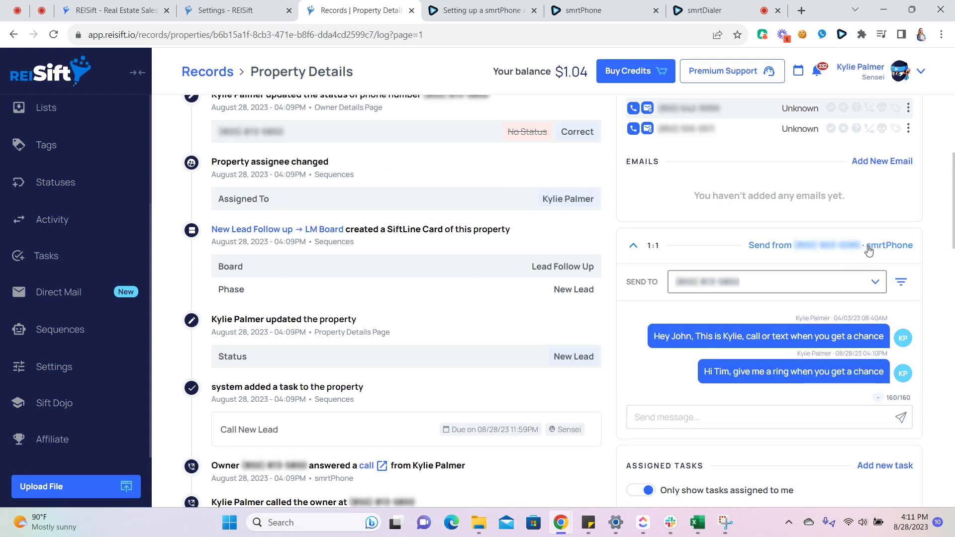
Review the 'Send from' numbers and keep the smrtPhone number as sender
click(870, 249)
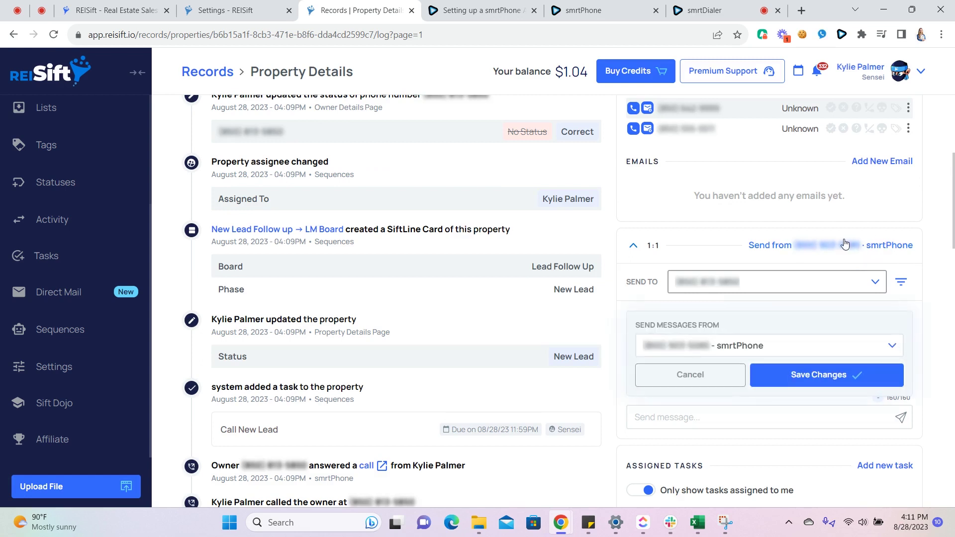
click(802, 342)
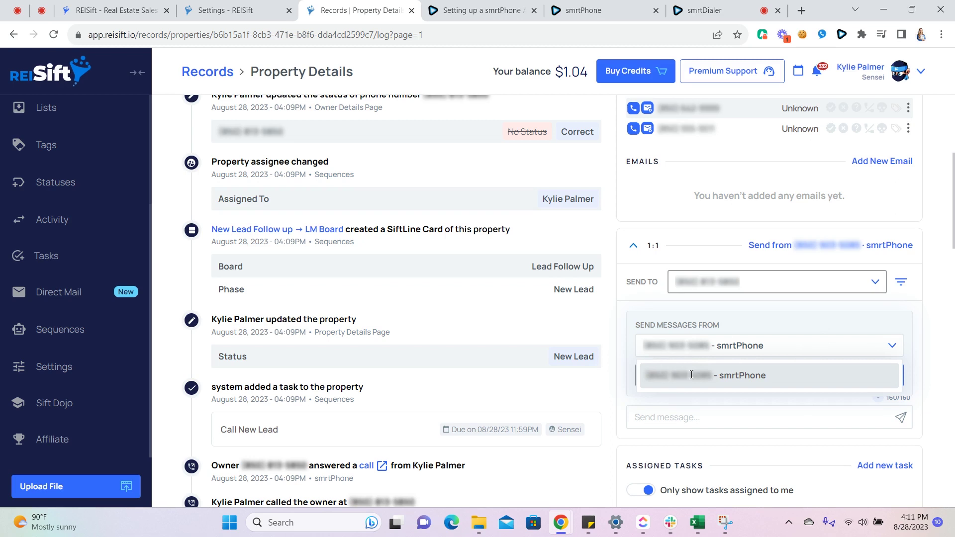
click(725, 375)
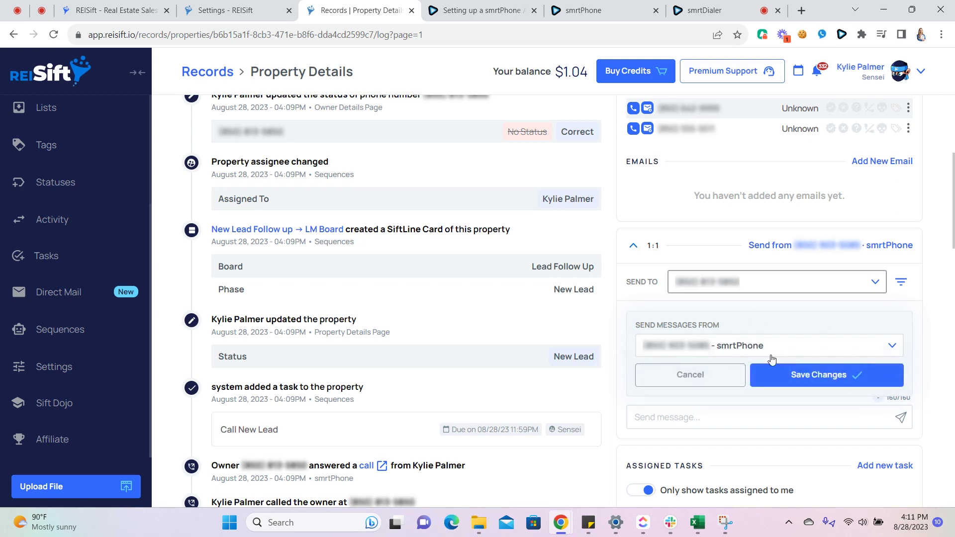
click(821, 373)
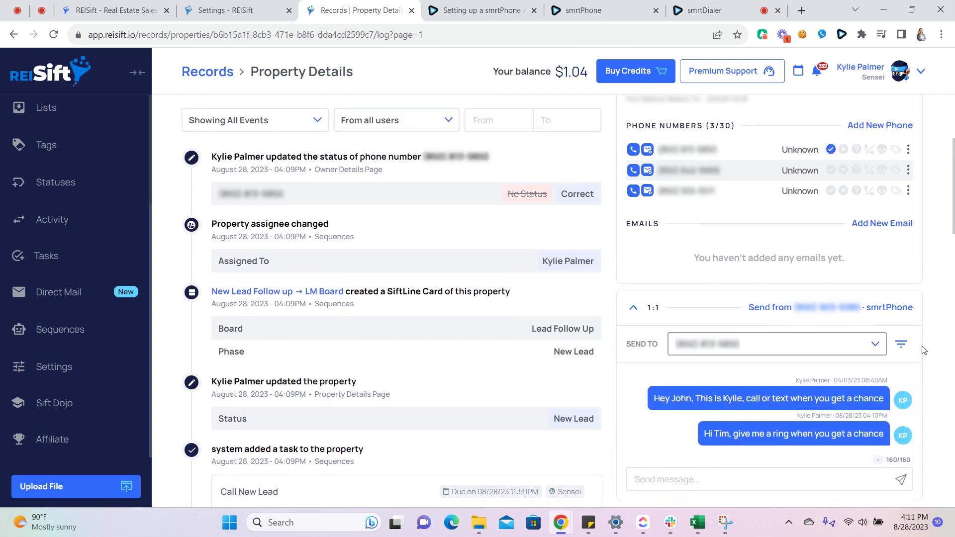
Check the owner's recipient numbers, then bring up the message filter set to All numbers
click(874, 344)
scroll(858, 340, down, 1)
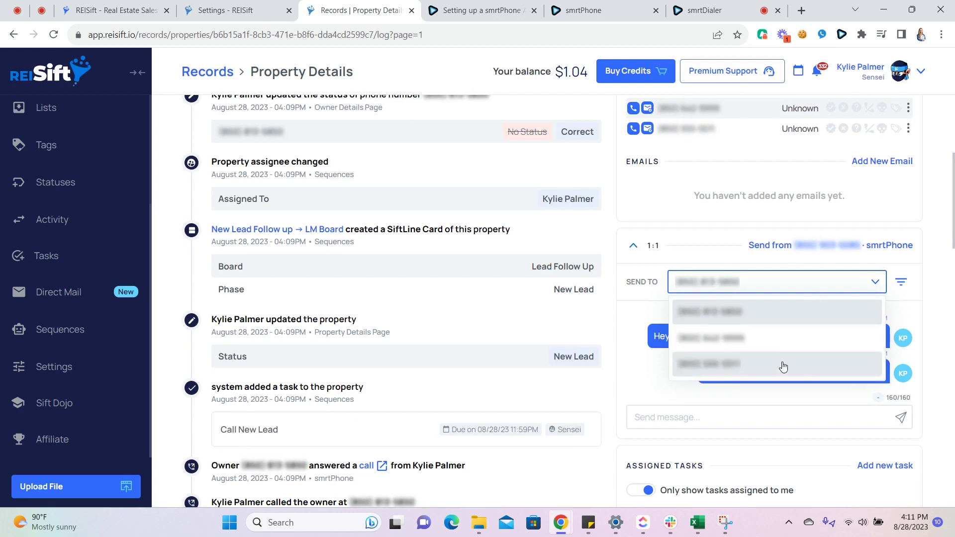
scroll(748, 329, up, 1)
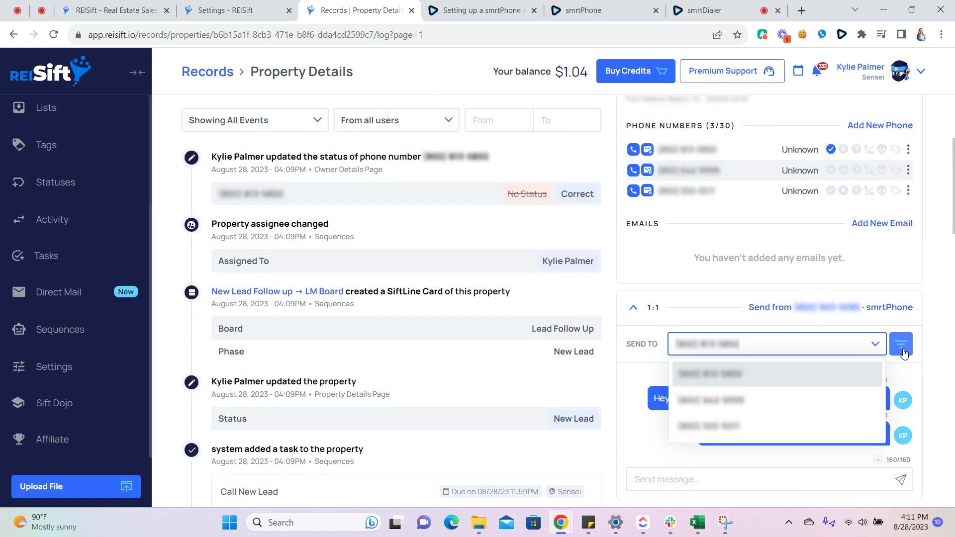
click(910, 377)
scroll(910, 378, down, 1)
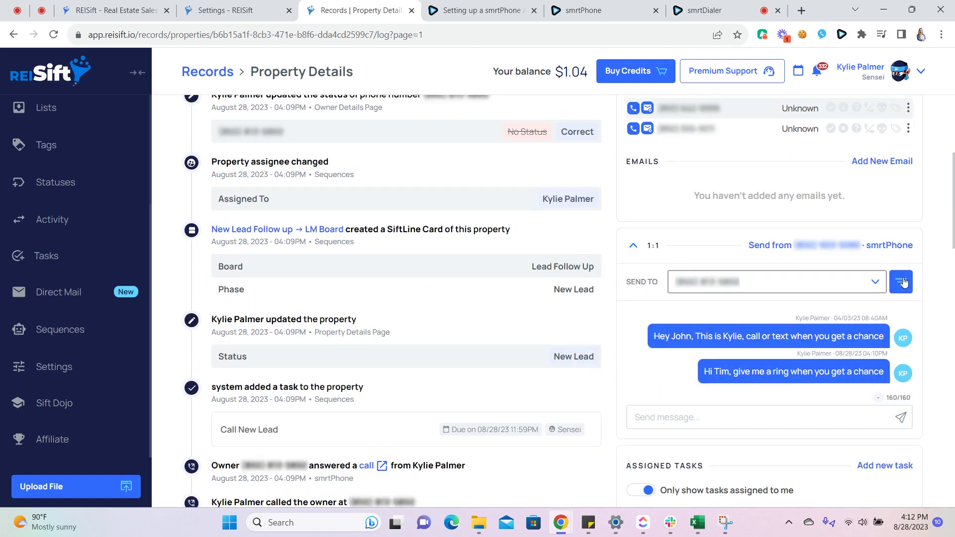
click(902, 282)
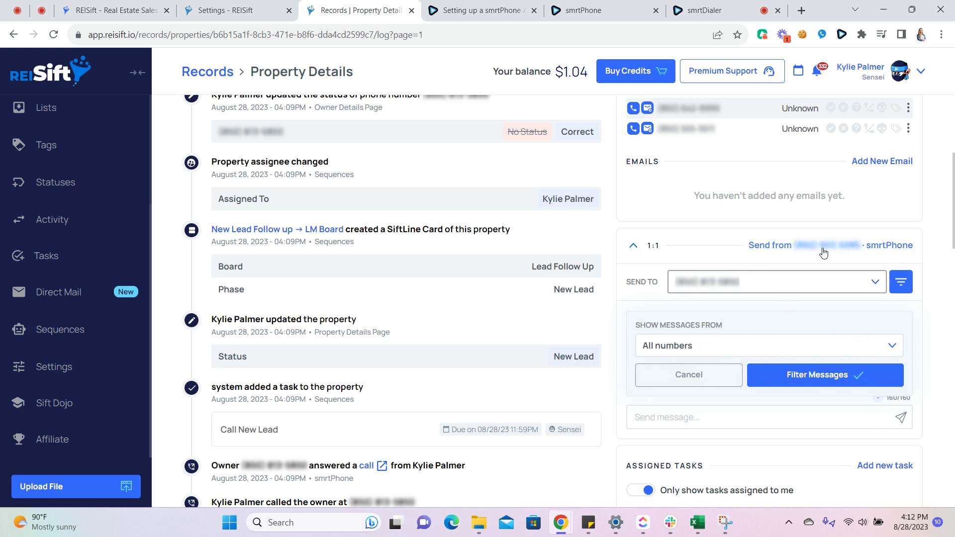
Close the message filter and briefly view the smrtPhone quick-call dialer
click(686, 375)
scroll(720, 220, up, 1)
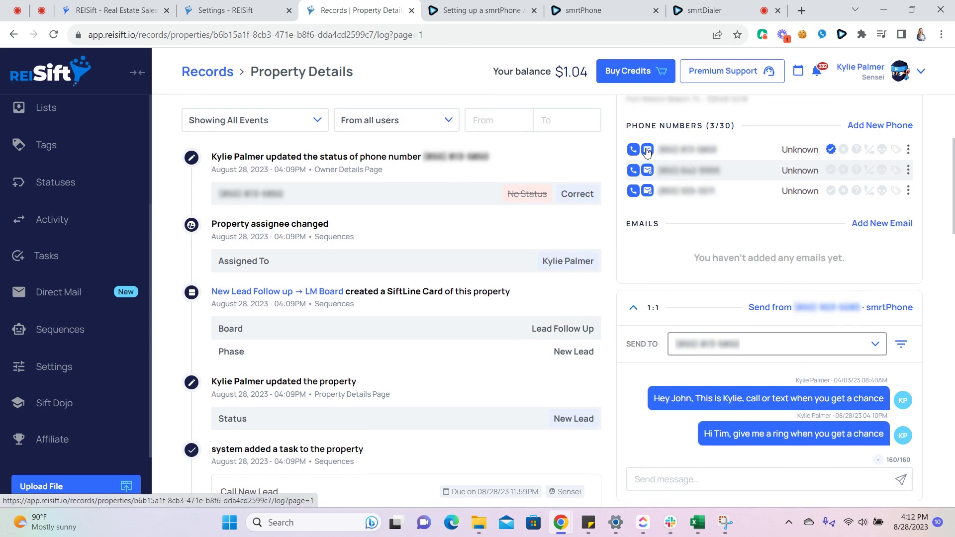
scroll(828, 150, up, 1)
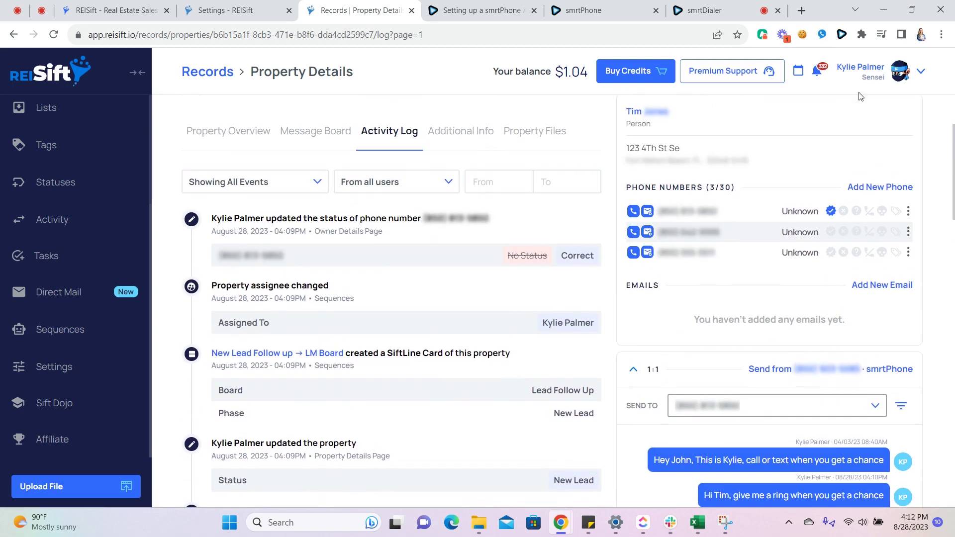
click(843, 35)
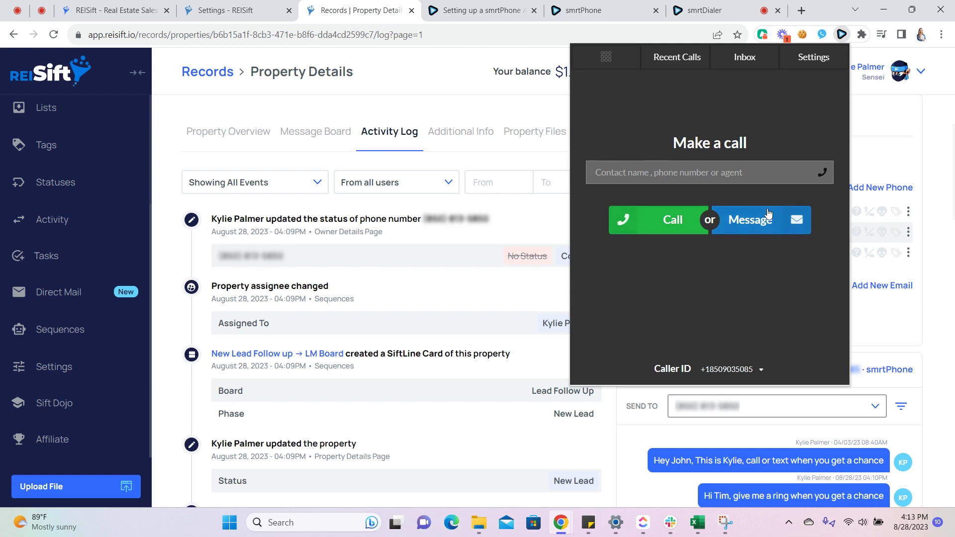
click(918, 162)
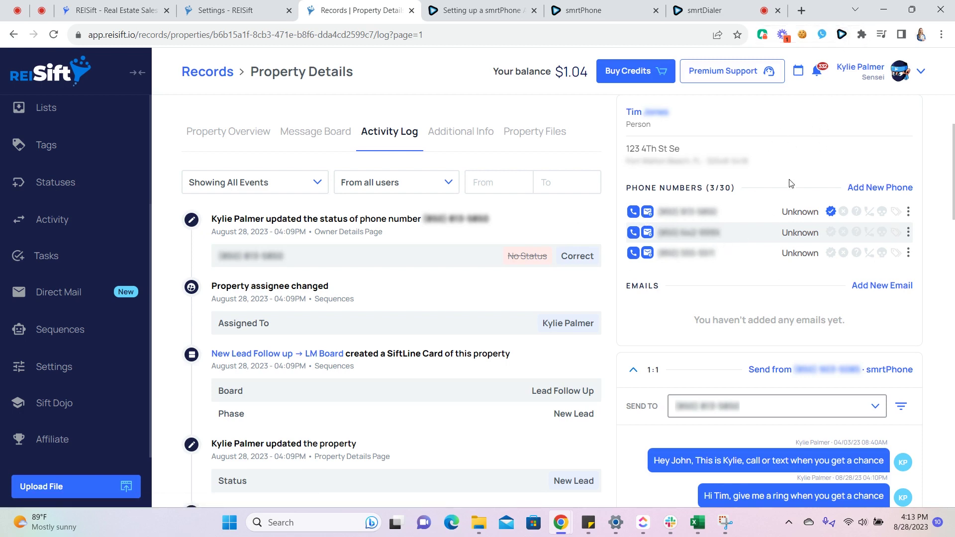
Reload the activity log and highlight the newly logged smrtPhone SMS text
click(347, 142)
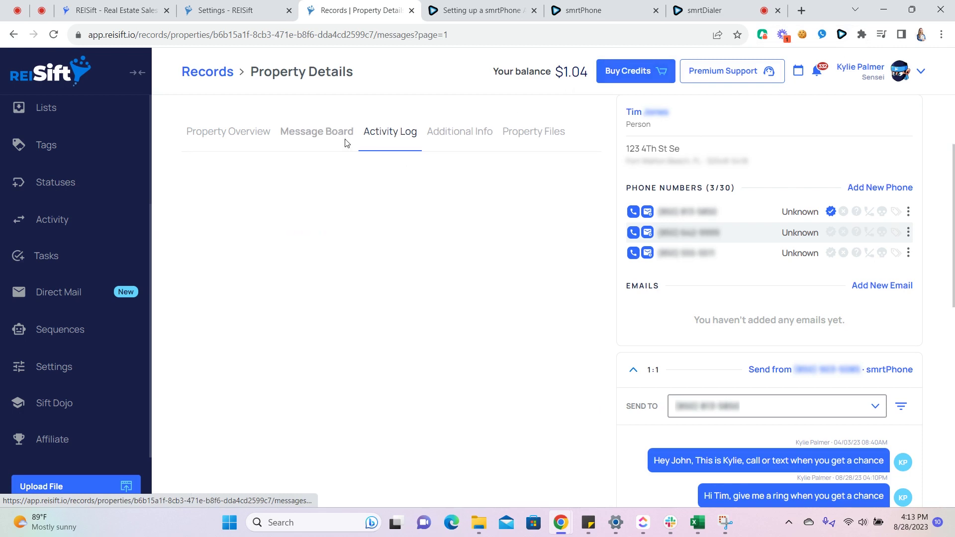
click(385, 133)
scroll(435, 229, down, 1)
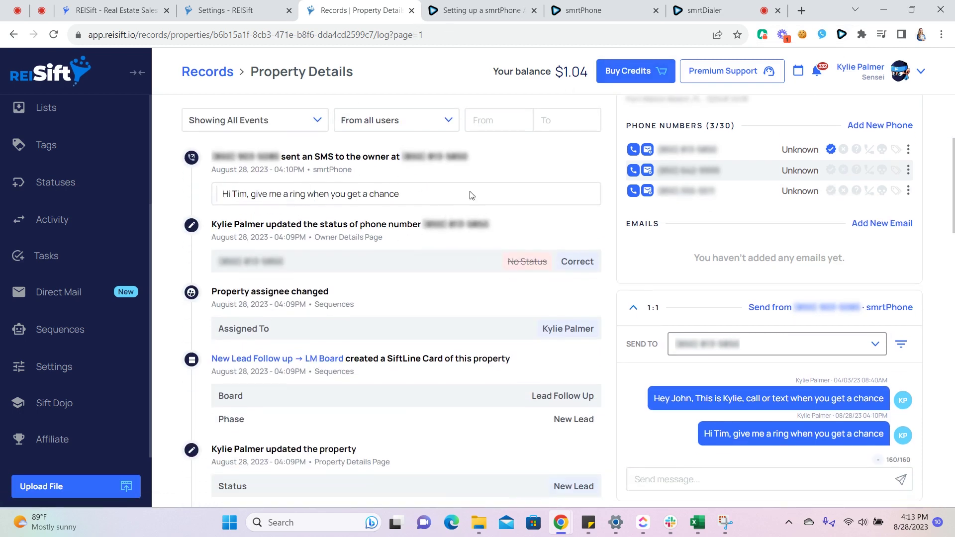
drag(214, 191, 426, 207)
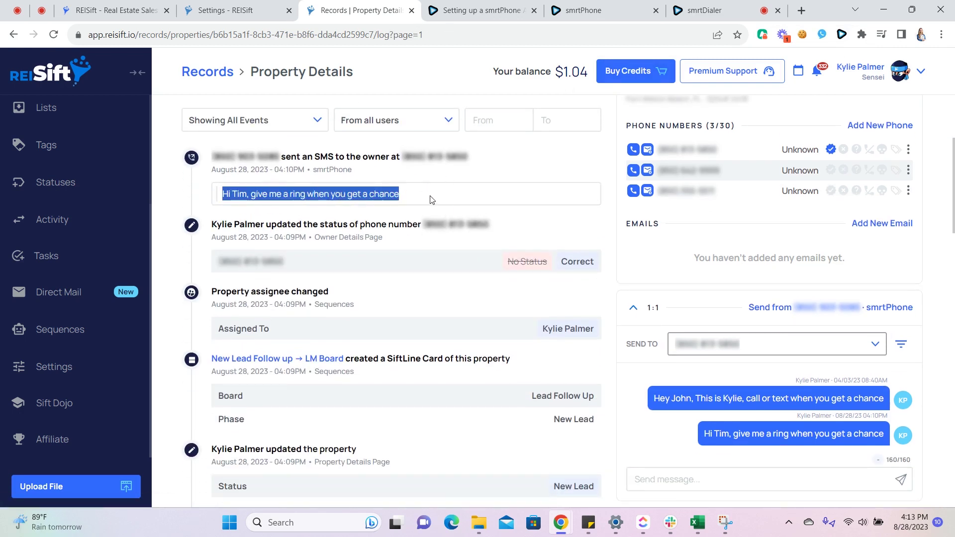
click(429, 199)
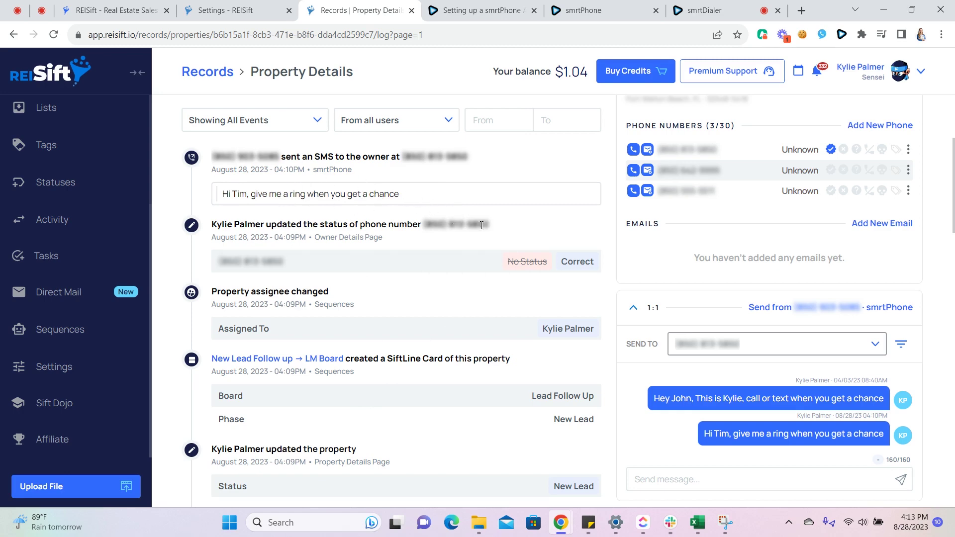
scroll(522, 243, down, 3)
scroll(526, 255, down, 2)
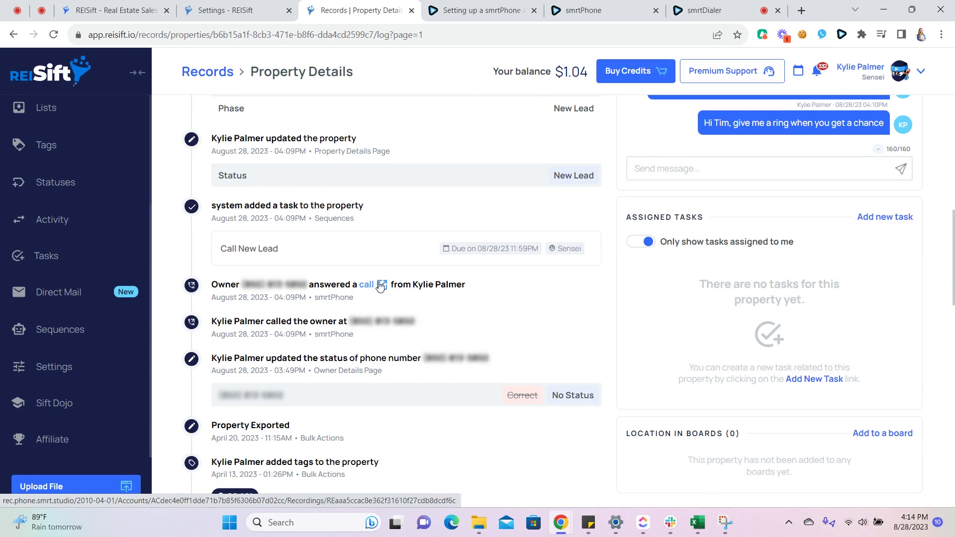
scroll(552, 351, up, 5)
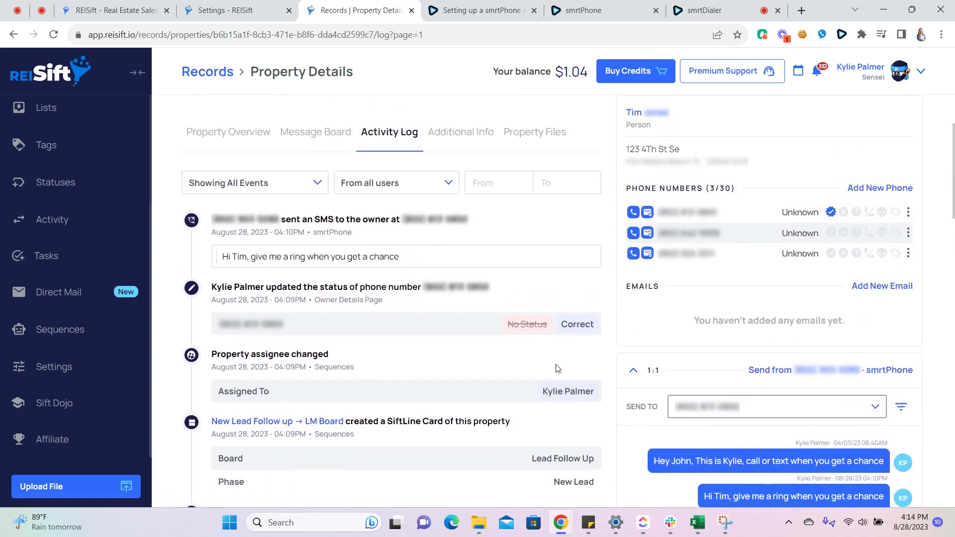
scroll(555, 368, up, 1)
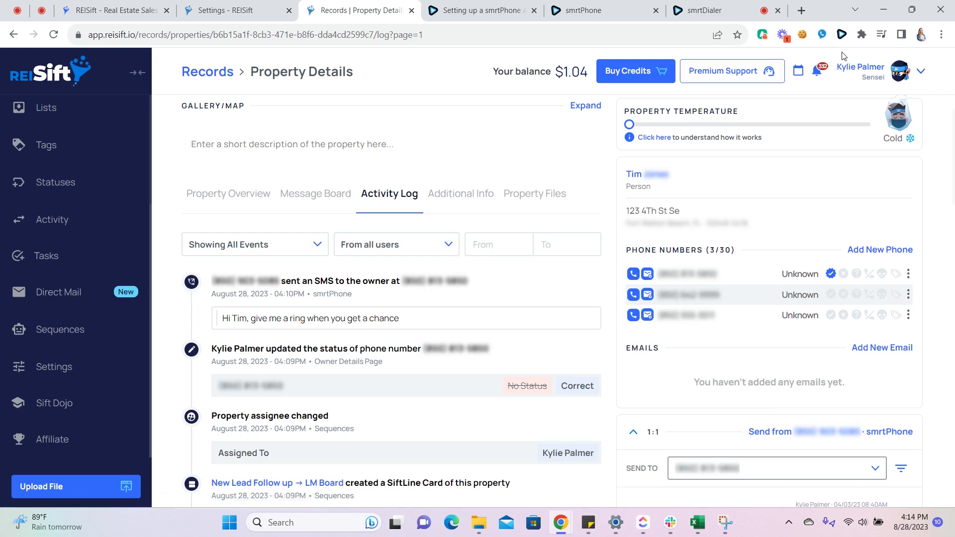
click(842, 36)
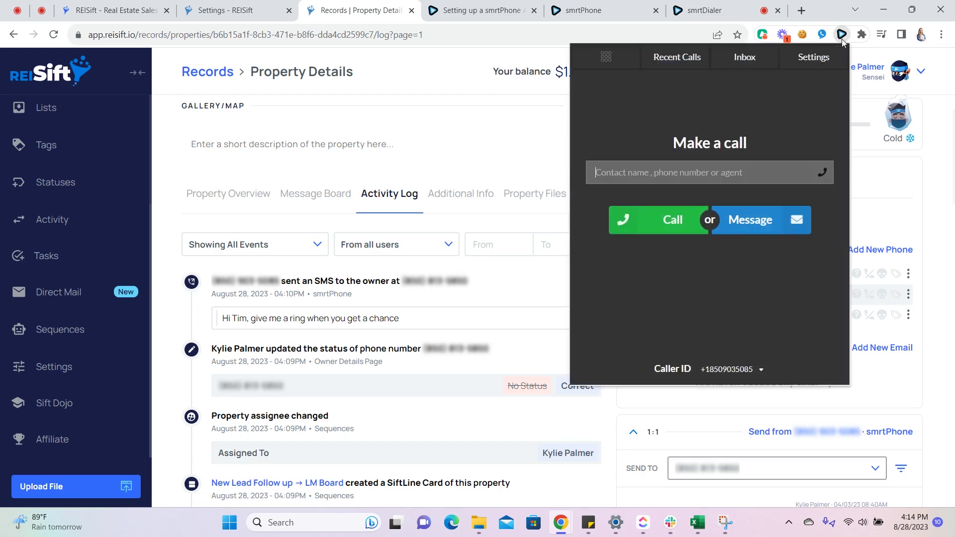
click(814, 58)
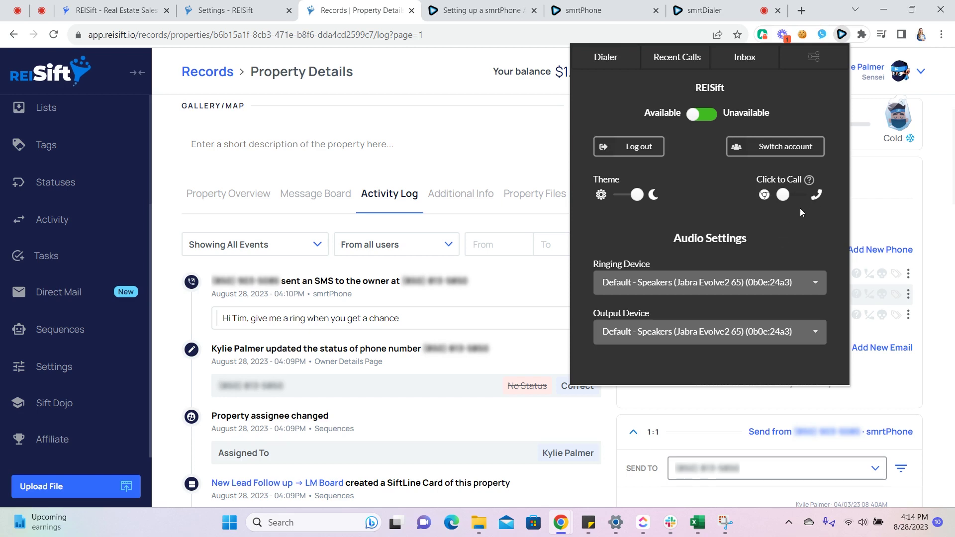
click(903, 203)
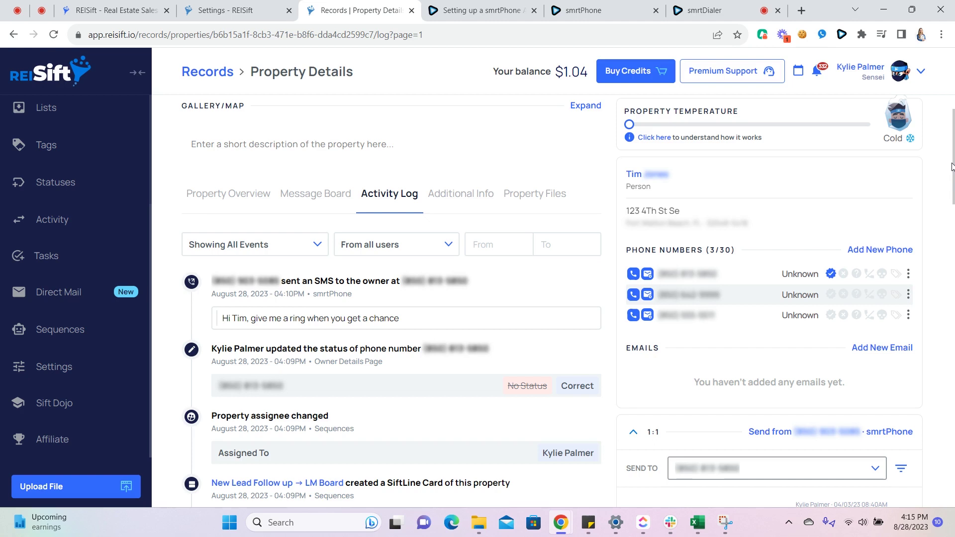
click(922, 74)
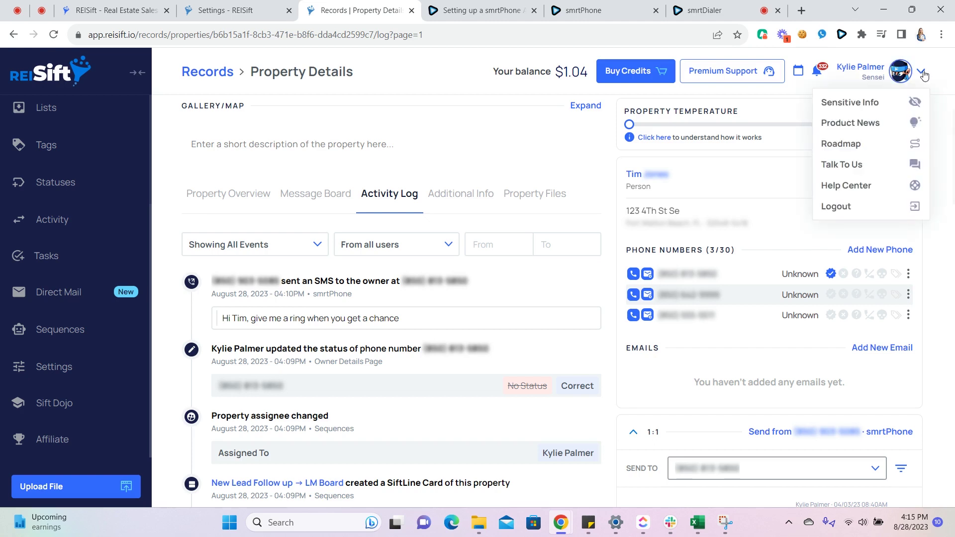